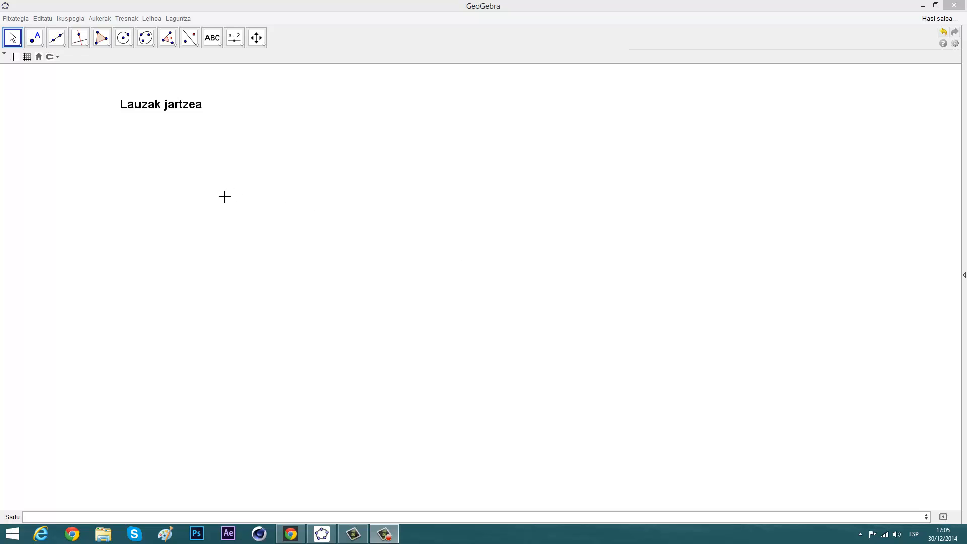
- Place a point in the lower part of the drawing area and insert the image Bilboko lauza.jpg at it
left_click(37, 43)
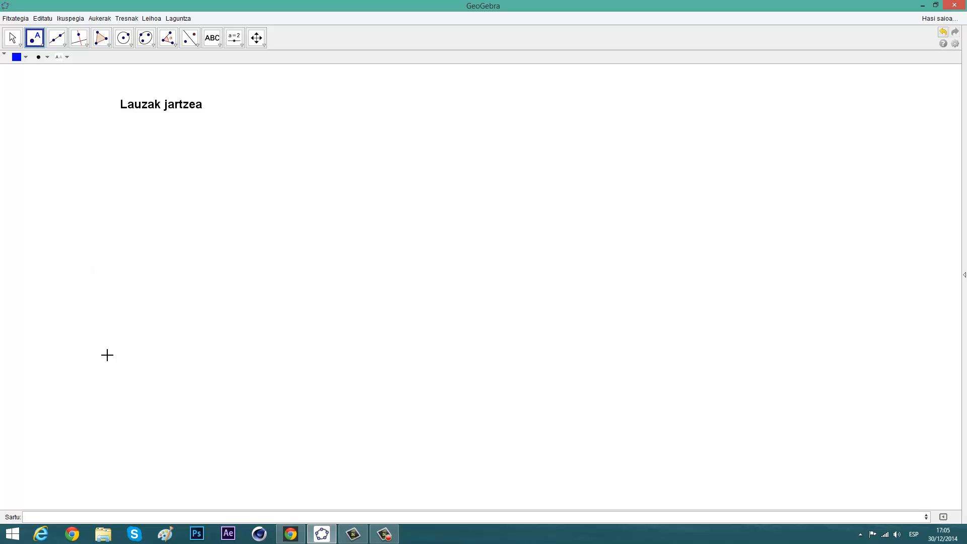
left_click(132, 398)
left_click(220, 46)
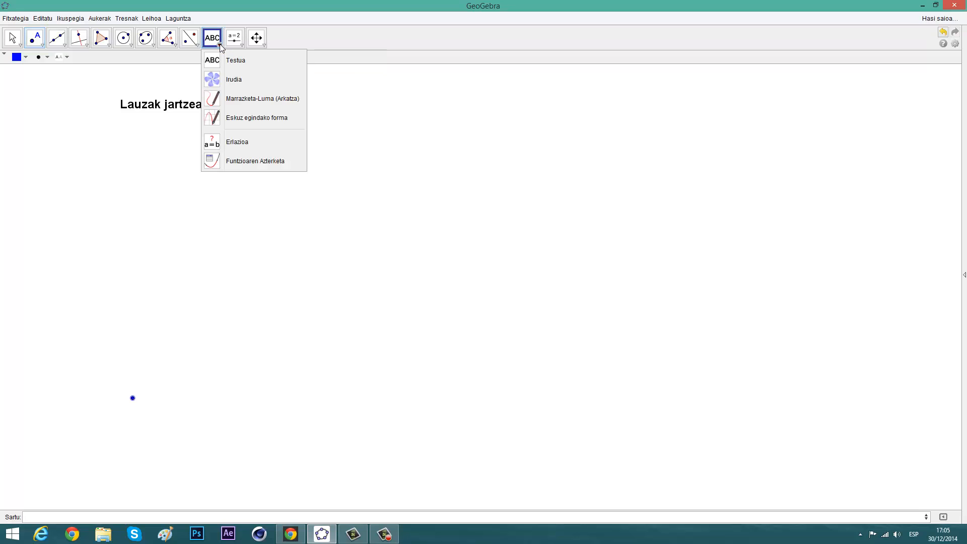
left_click(214, 82)
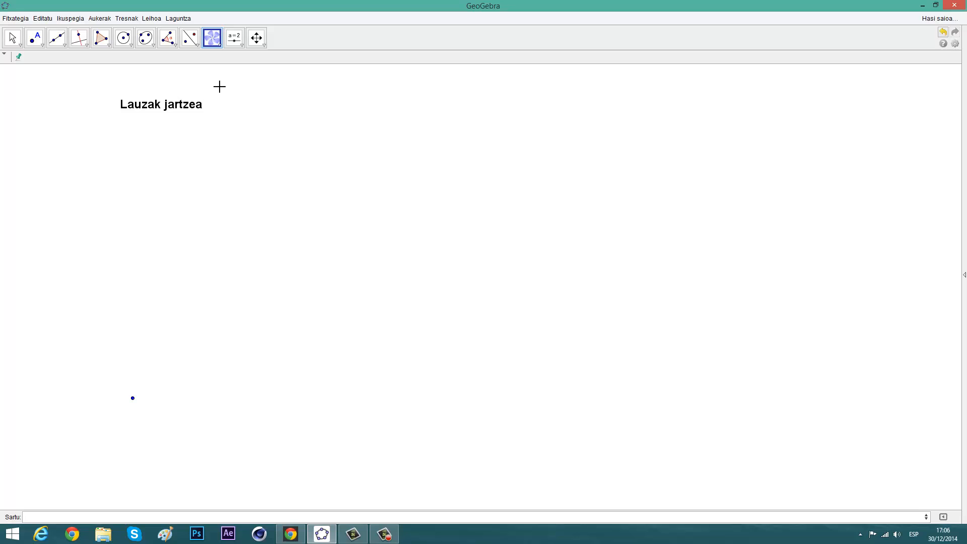
left_click(134, 399)
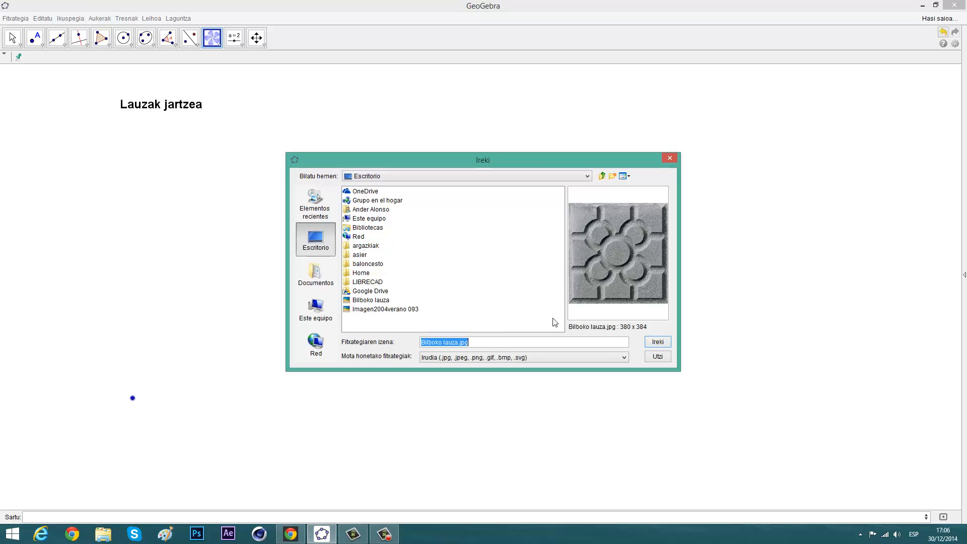
left_click(658, 344)
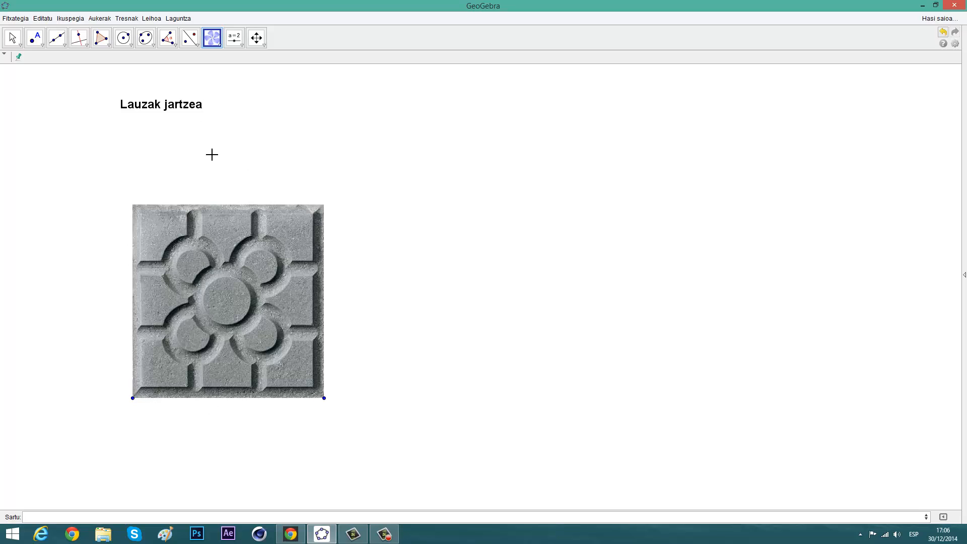
- Create a number slider a beside the title, ranging from 0 to 10 with an increment of 1
left_click(235, 42)
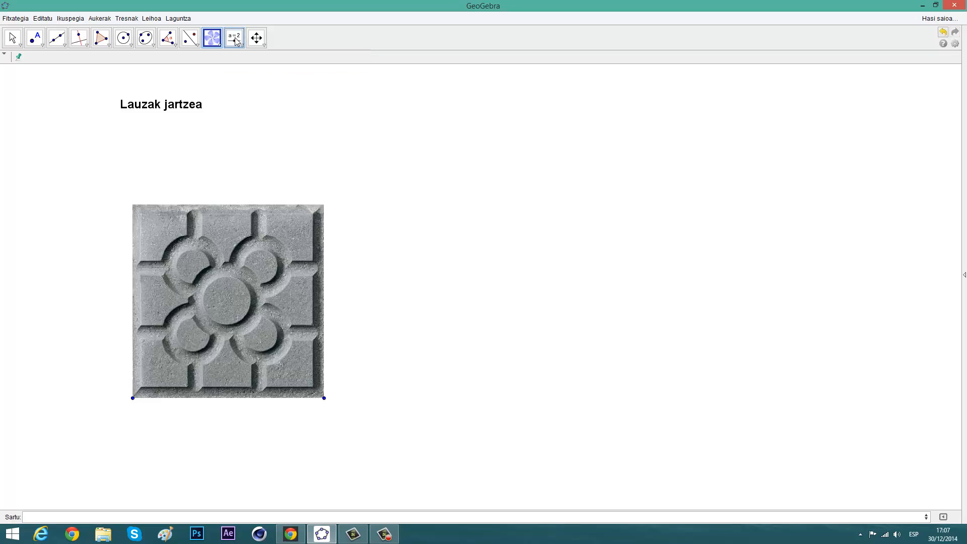
left_click(298, 114)
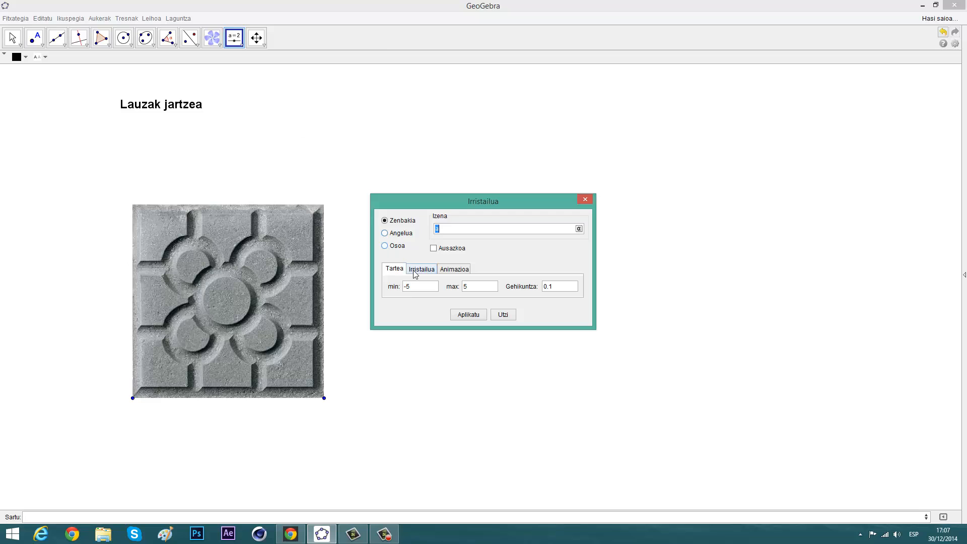
left_click(419, 286)
key("BackSpace")
key("BackSpace")
type("10")
left_click(560, 286)
key("BackSpace")
key("BackSpace")
left_click(469, 315)
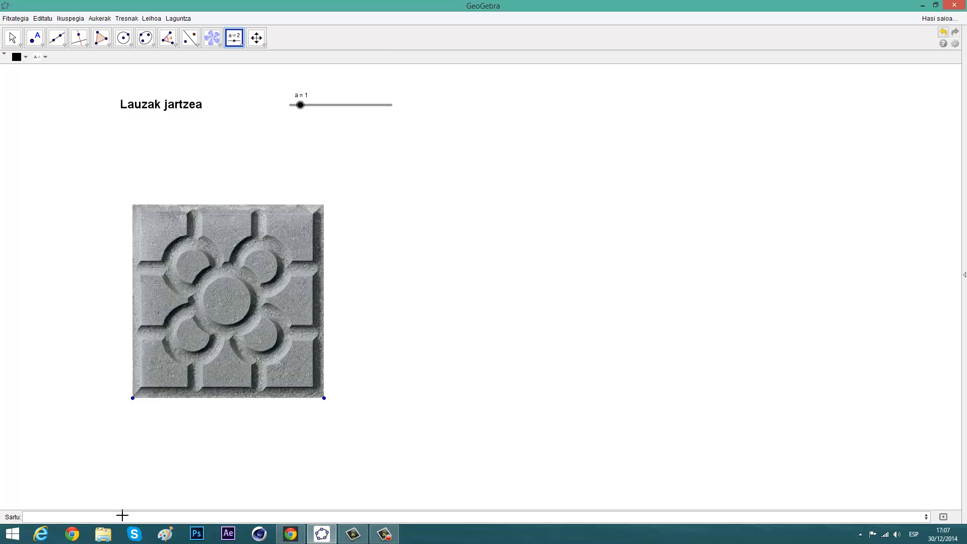
- Redefine the image's second corner point as B=A+(a,0)
left_click(76, 518)
type("B")
type("=A+(a,0")
key("Return")
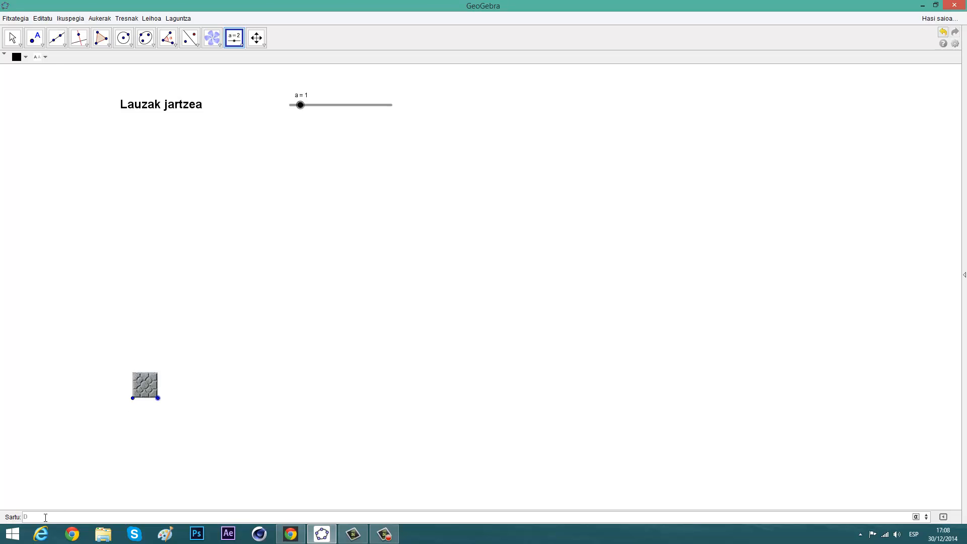
- Define the point D=A+(0,a) above point A
type("=A+(")
type("0,a")
key("Return")
- In the tile image's position properties, attach corner 1 to point A and corner 4 to point D
right_click(146, 386)
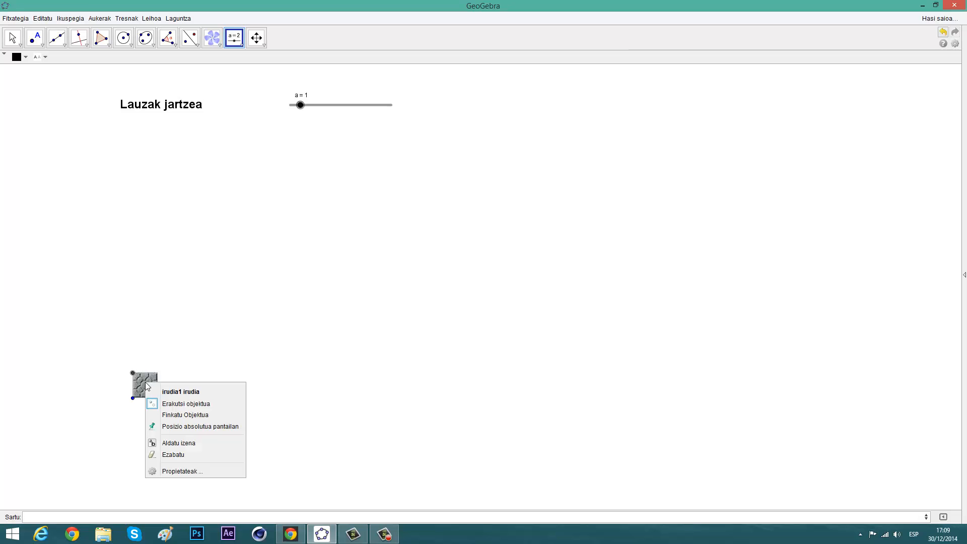
left_click(179, 472)
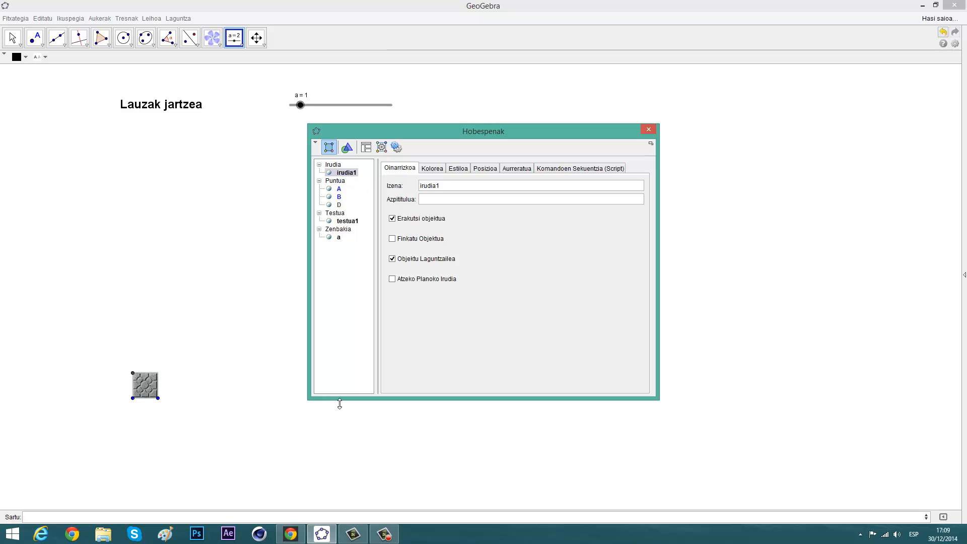
left_click(487, 172)
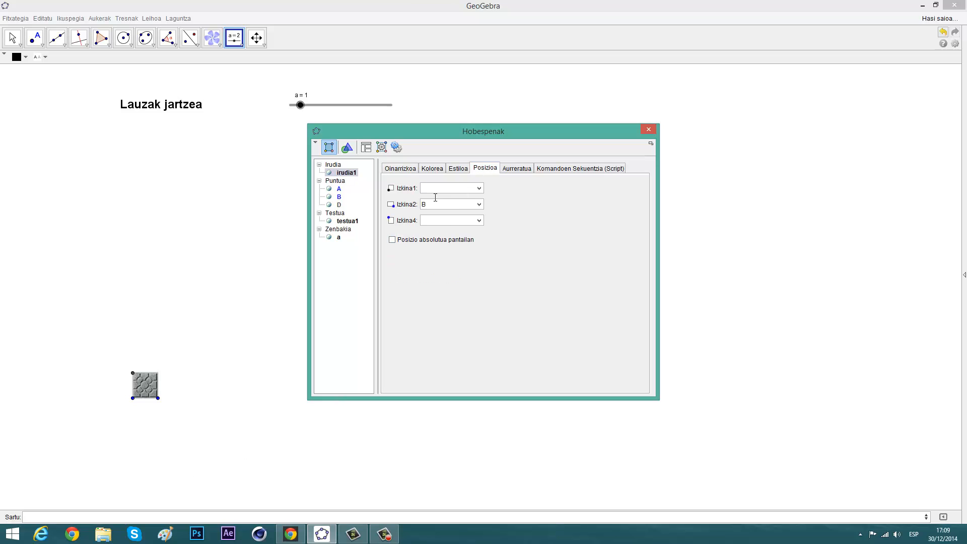
left_click(479, 188)
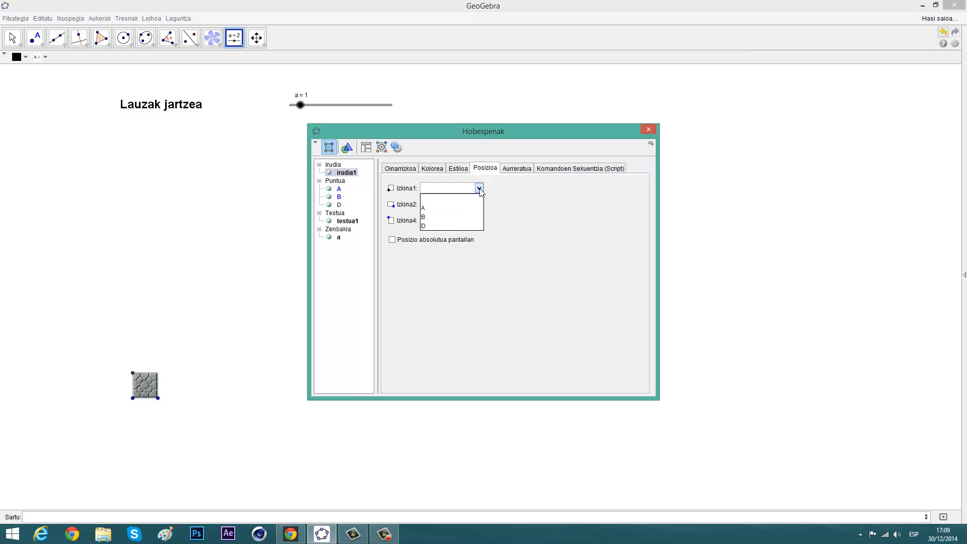
left_click(439, 209)
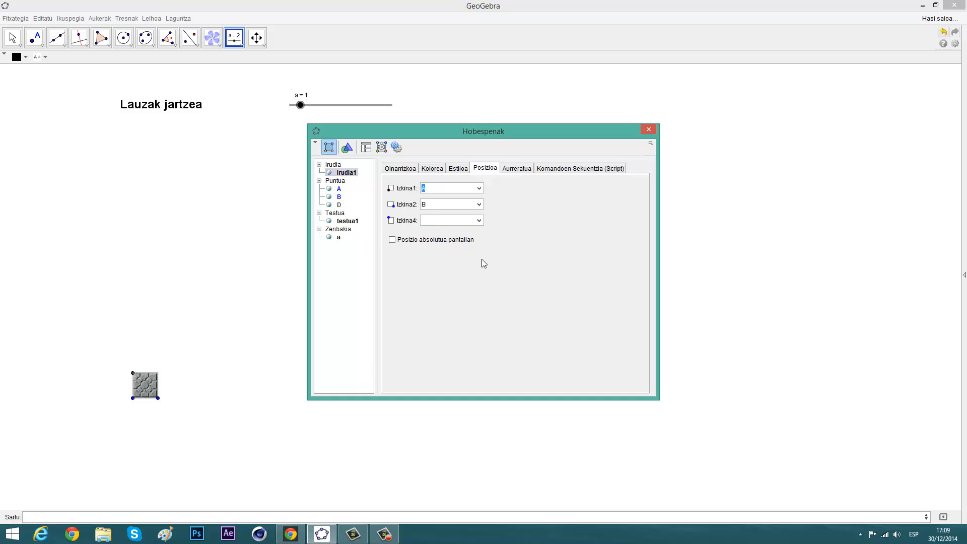
left_click(478, 220)
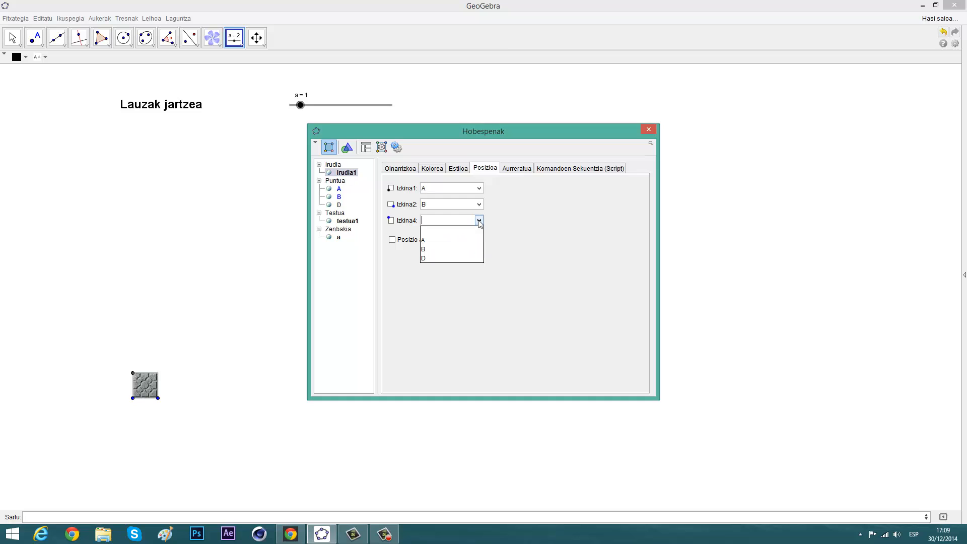
left_click(438, 258)
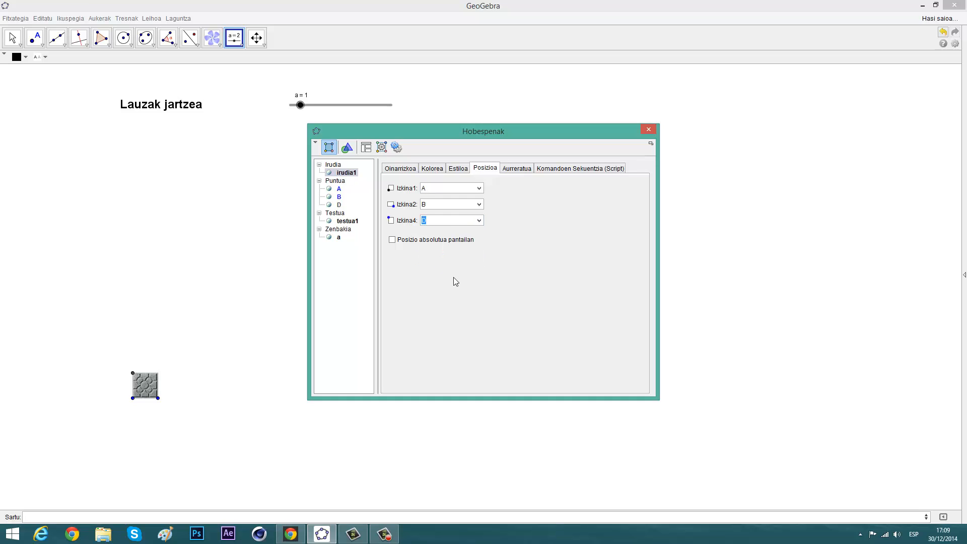
left_click(649, 130)
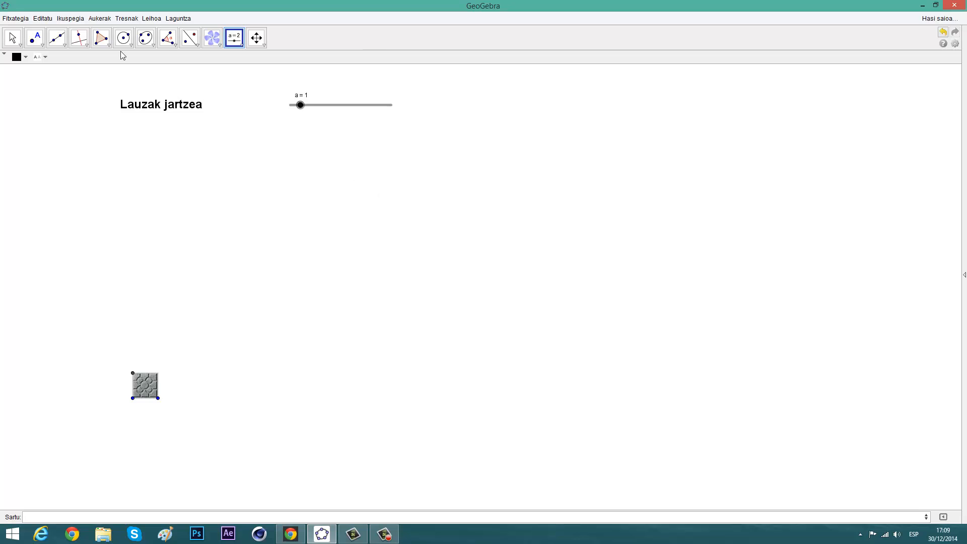
- Set slider a to 3 to enlarge the tile
left_click(15, 36)
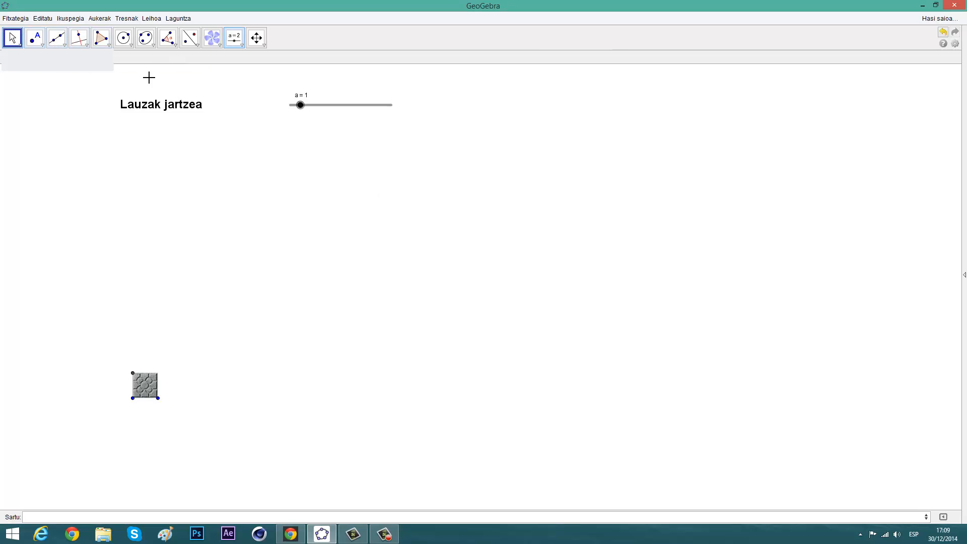
left_click(302, 105)
left_click_drag(305, 108, 328, 110)
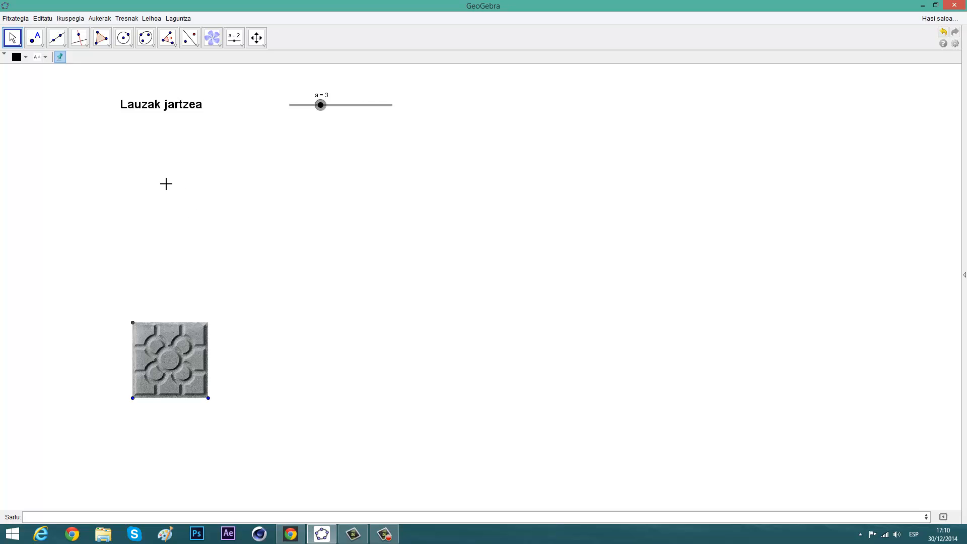
- Draw vectors from A to B along the tile's base and from A to D along its side
left_click(65, 47)
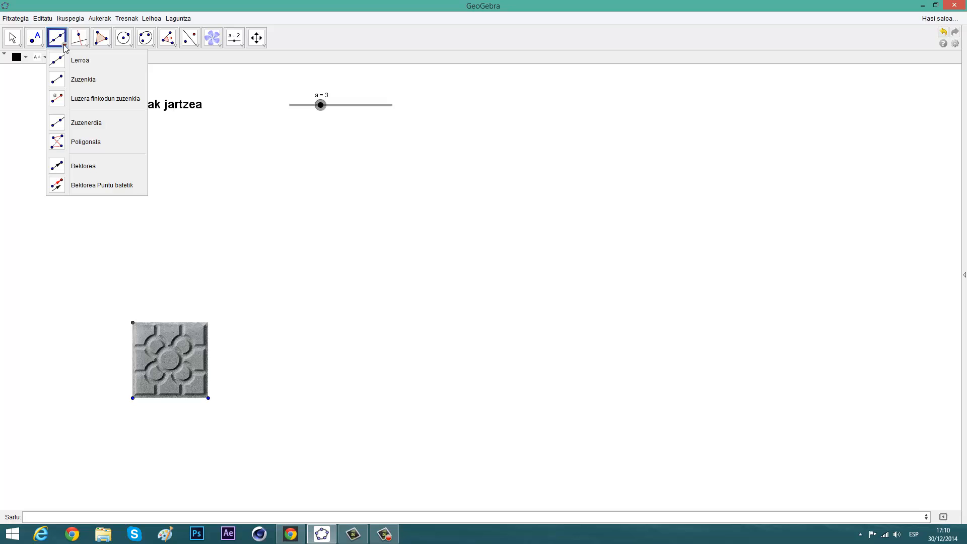
left_click(63, 170)
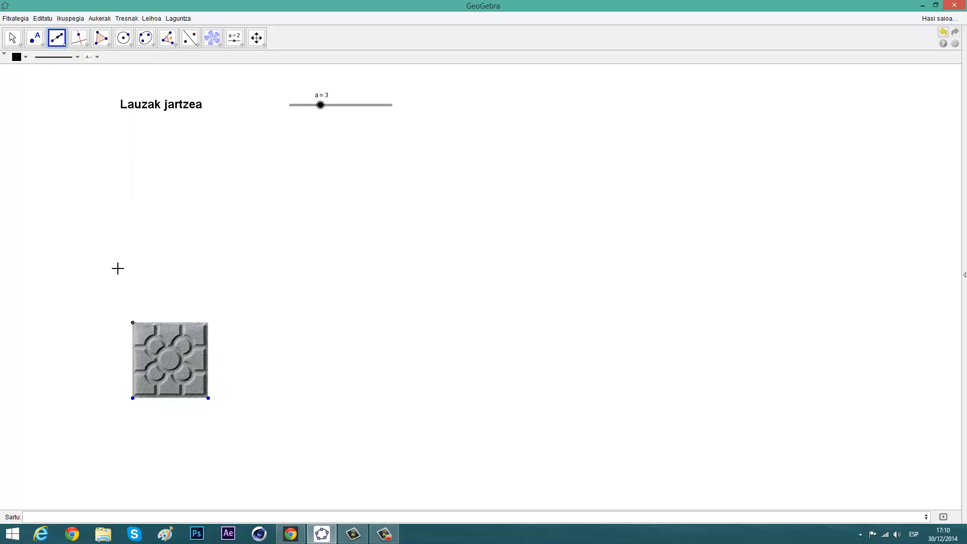
left_click(133, 399)
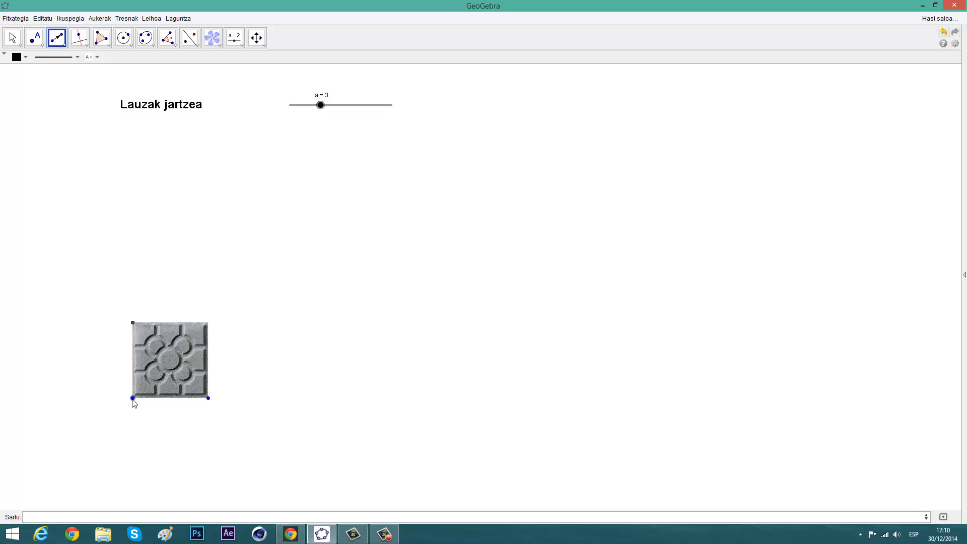
left_click(209, 398)
left_click(135, 400)
left_click(133, 323)
- Translate the tile by the horizontal and vertical vectors, and the horizontal copy by the vertical vector, to form a two-by-two block
left_click(198, 47)
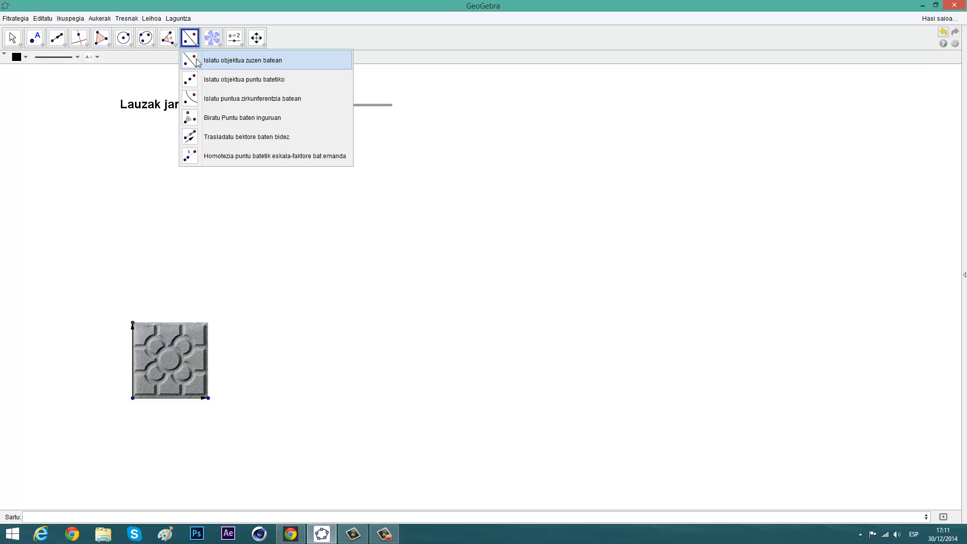
left_click(190, 140)
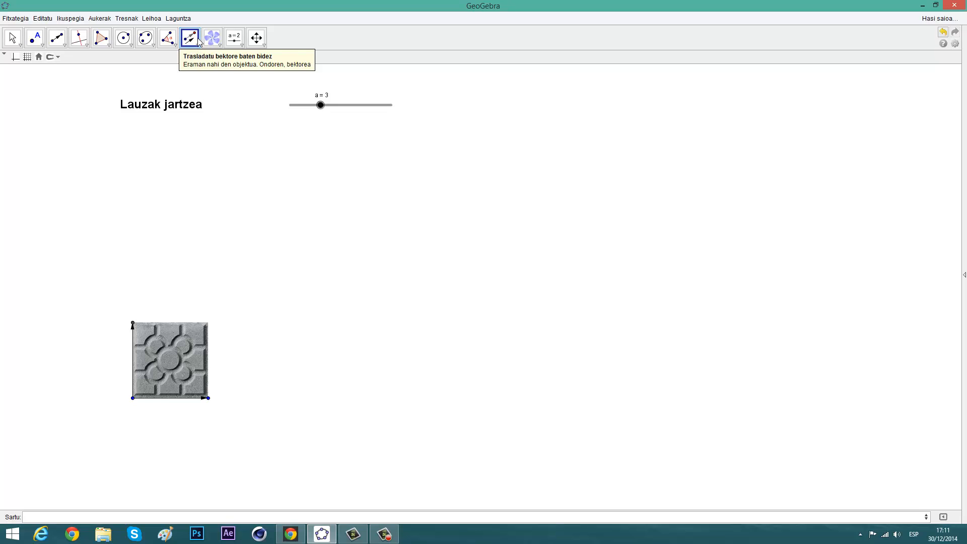
left_click(177, 404)
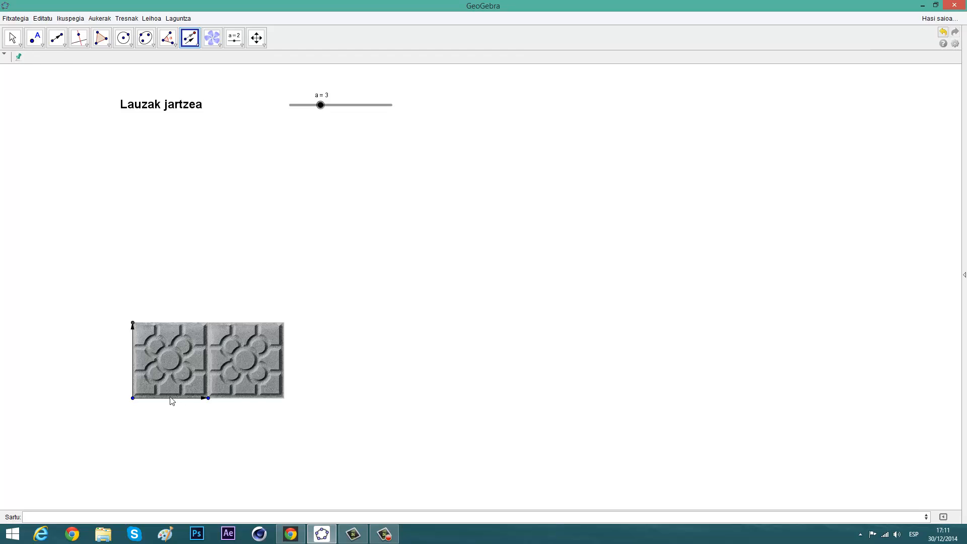
left_click(165, 365)
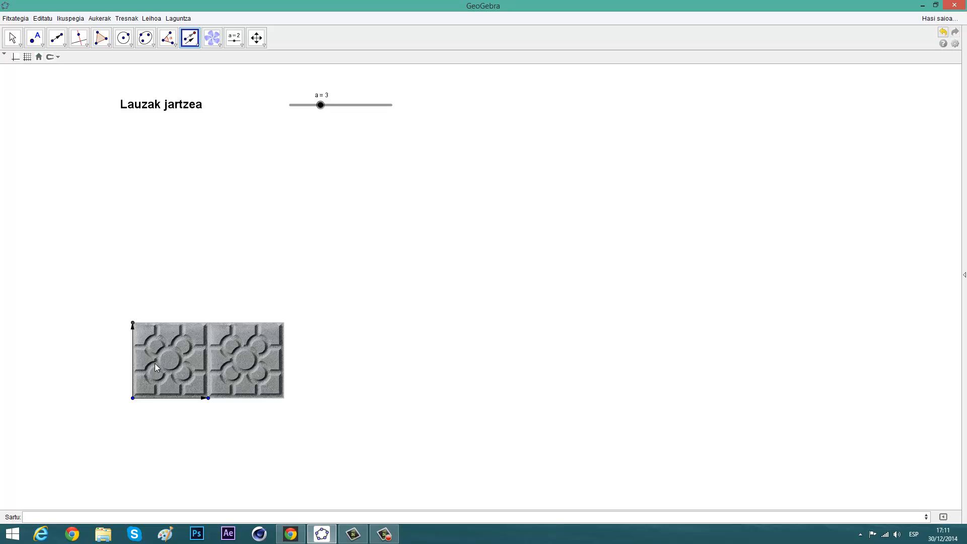
left_click(133, 355)
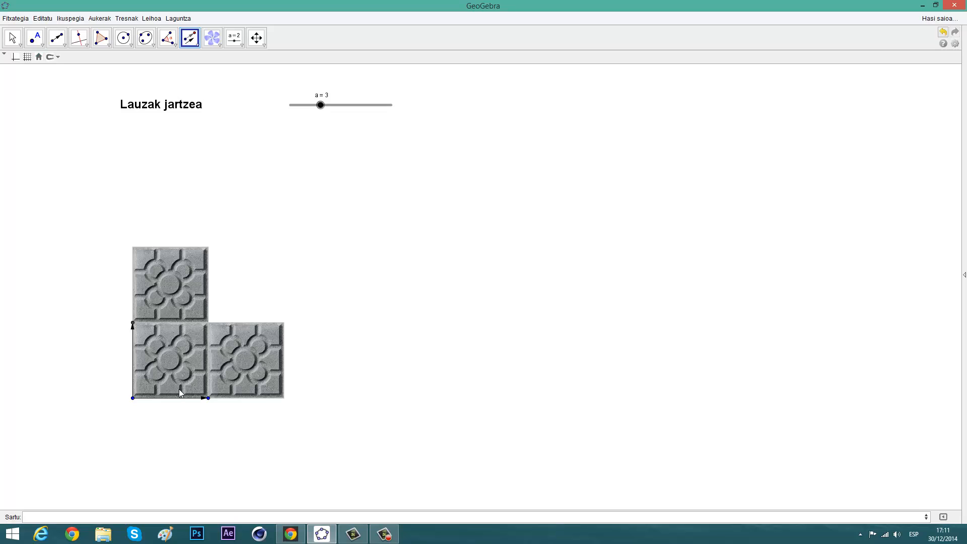
left_click(132, 355)
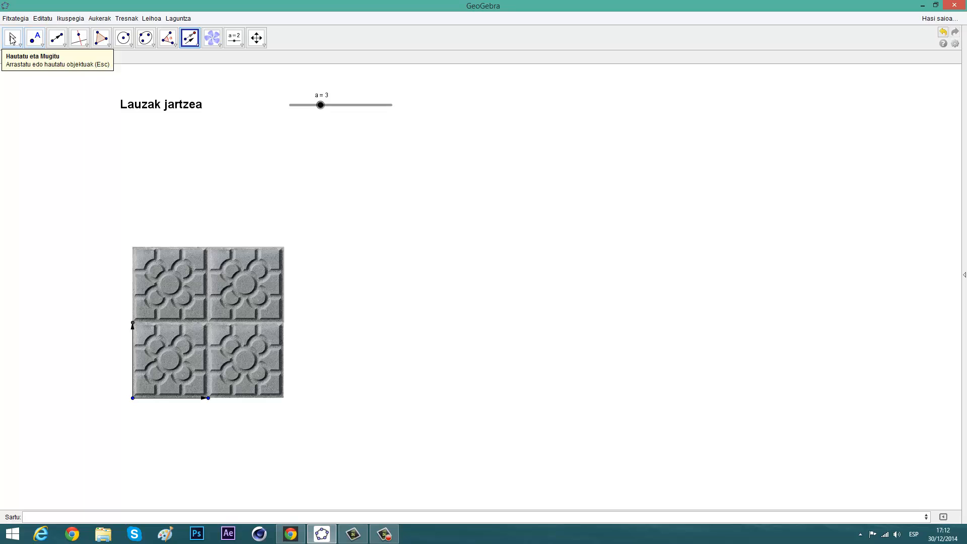
- Set slider a to 4 to resize the whole block of tiles
left_click(14, 40)
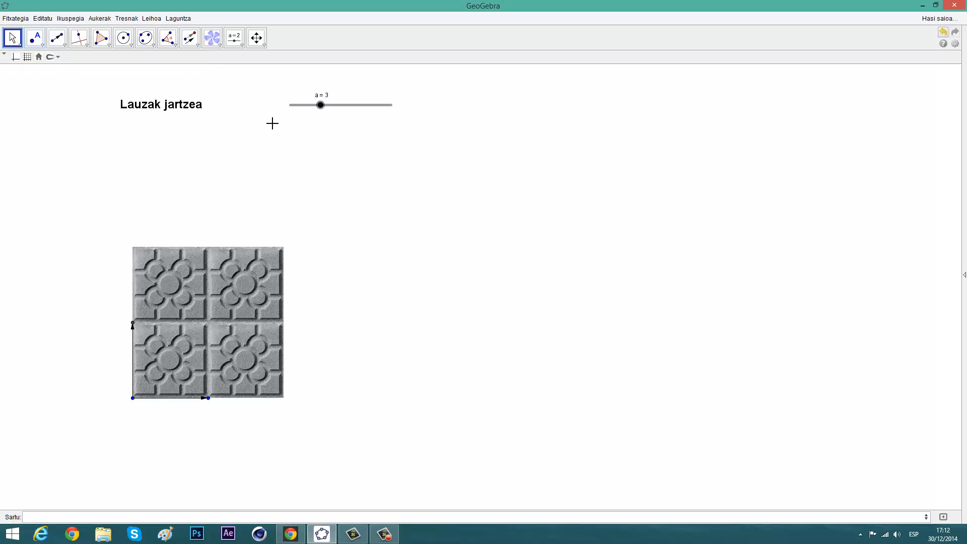
left_click(323, 107)
mouse_move(324, 112)
left_mouse_down()
mouse_move(350, 111)
mouse_move(329, 111)
left_mouse_up()
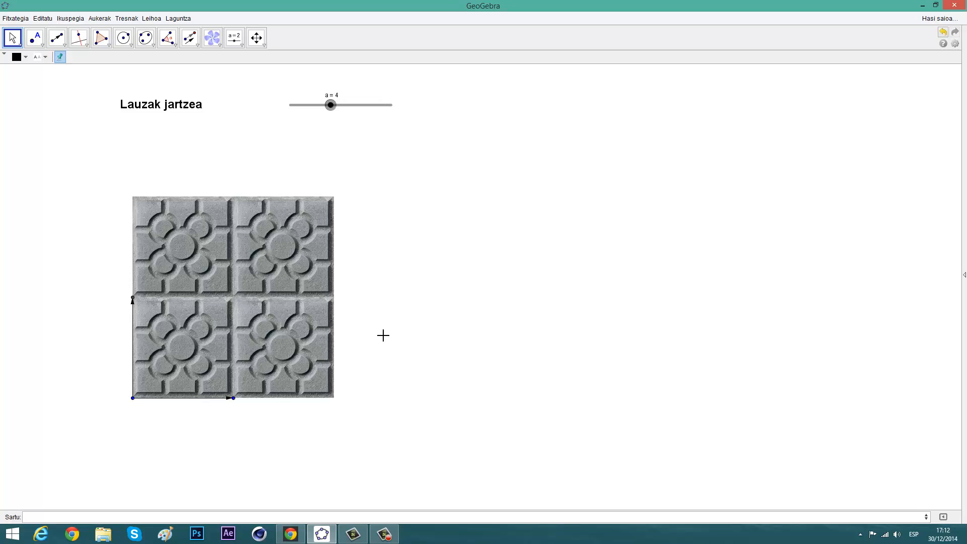
left_click(387, 537)
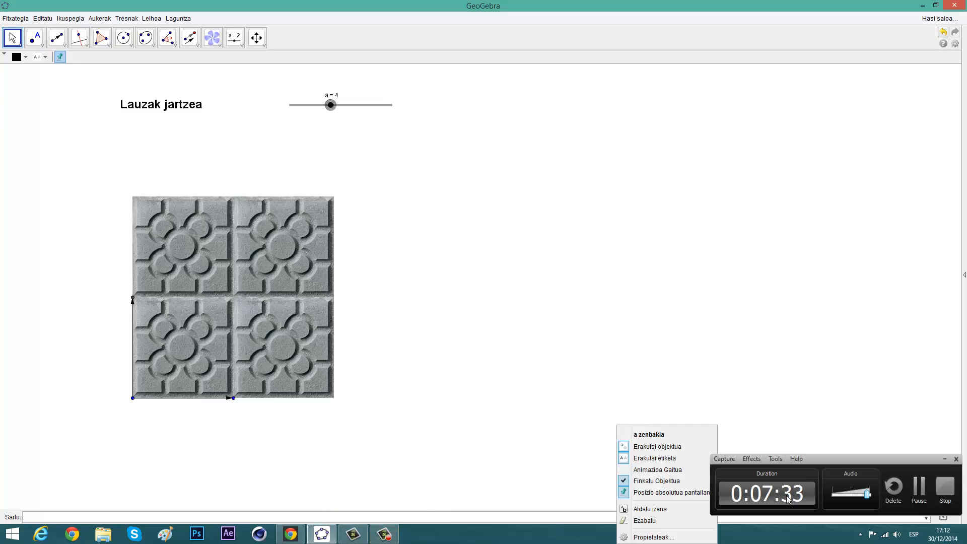